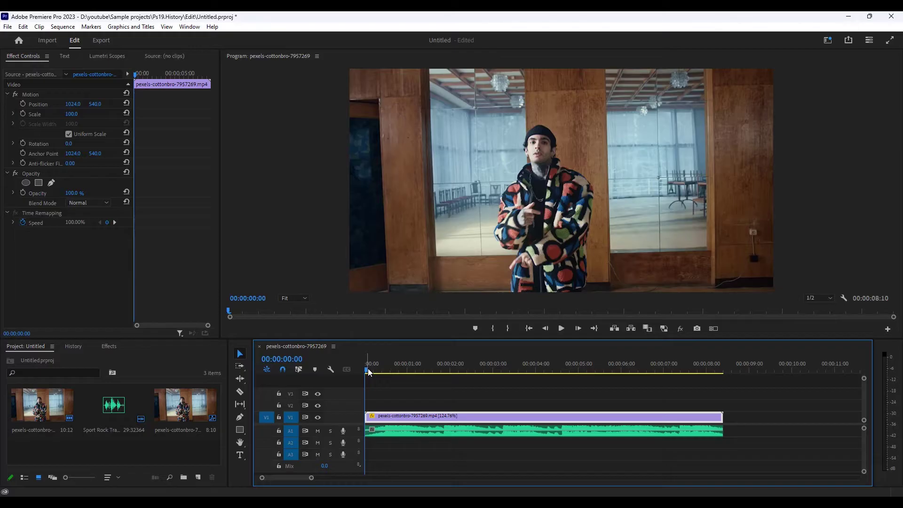
# Play the sequence through, return to its start, and enlarge audio track A1 so its waveform can be read.
pyautogui.press('space')
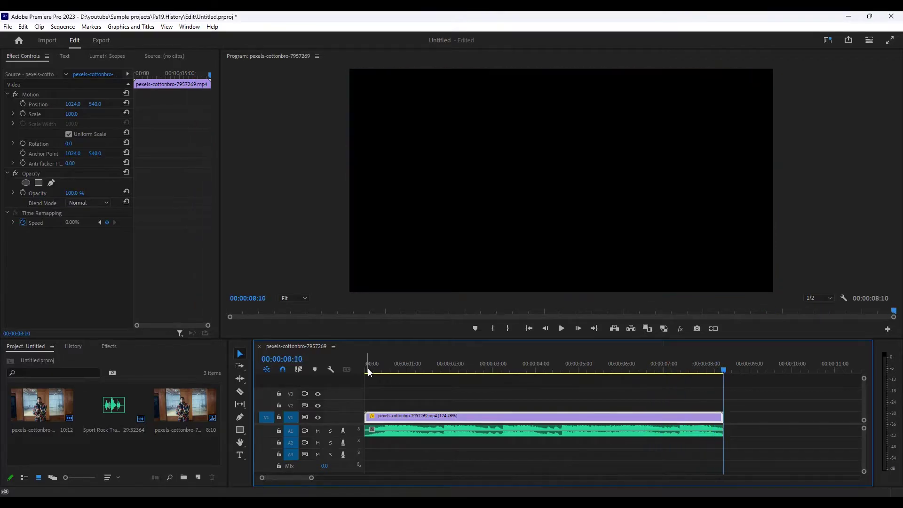
pyautogui.click(368, 368)
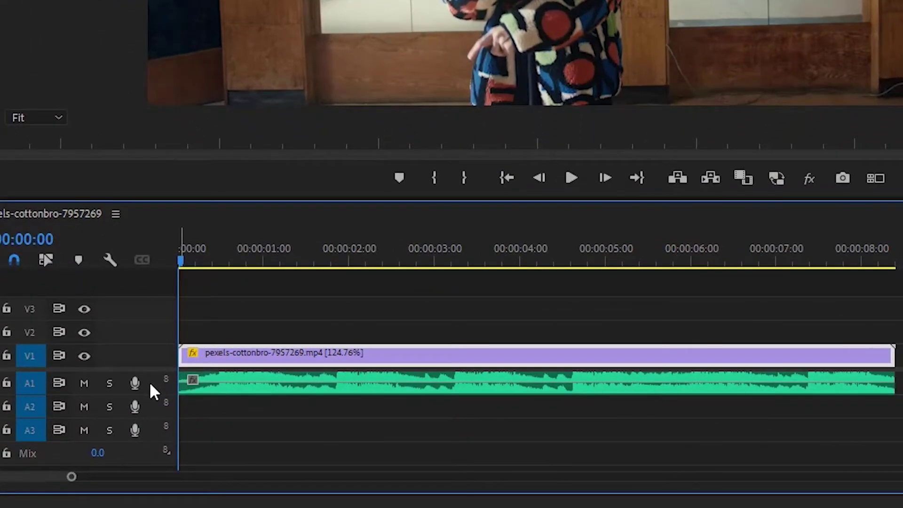
pyautogui.doubleClick(150, 385)
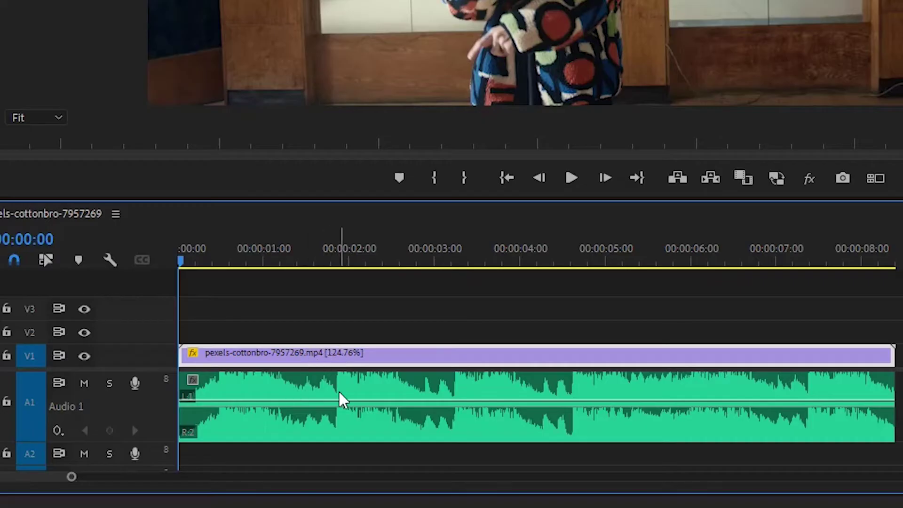
pyautogui.click(267, 318)
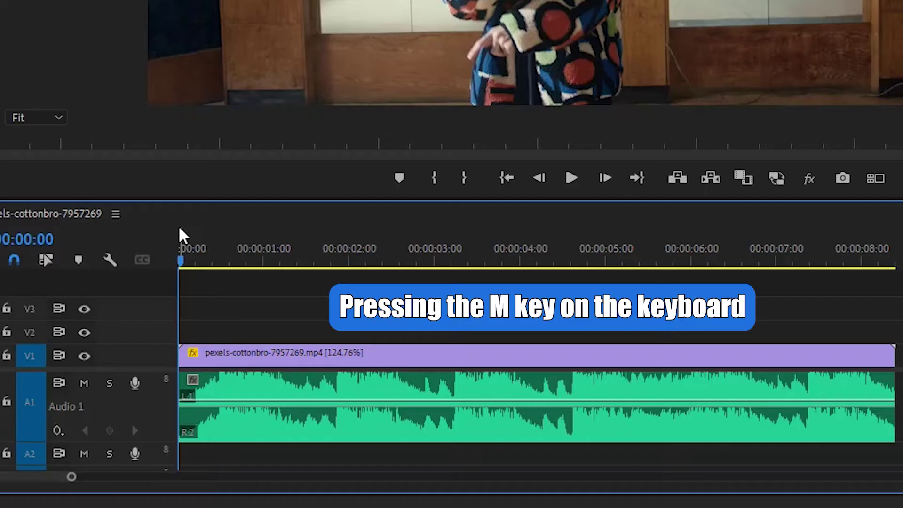
# Play the sequence from the start and add six timeline markers on the strong beats of the music.
pyautogui.press('space')
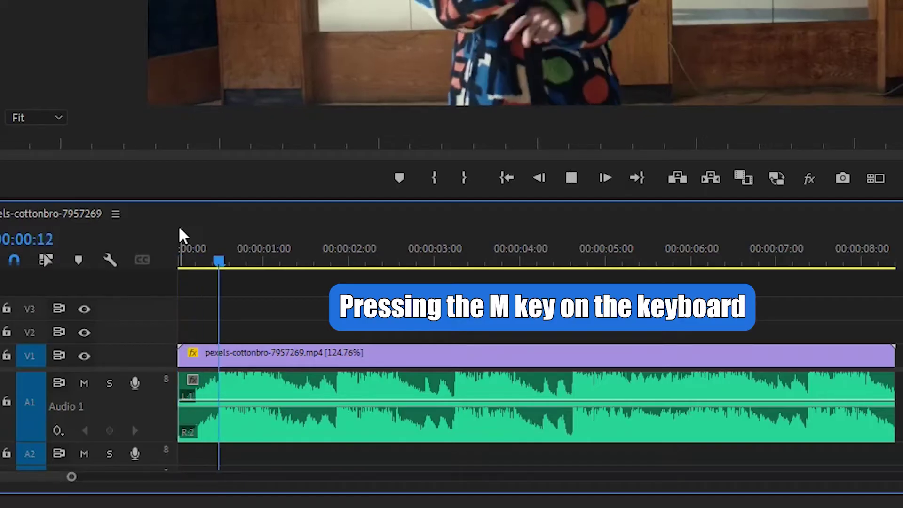
pyautogui.press('m')
pyautogui.press('m')
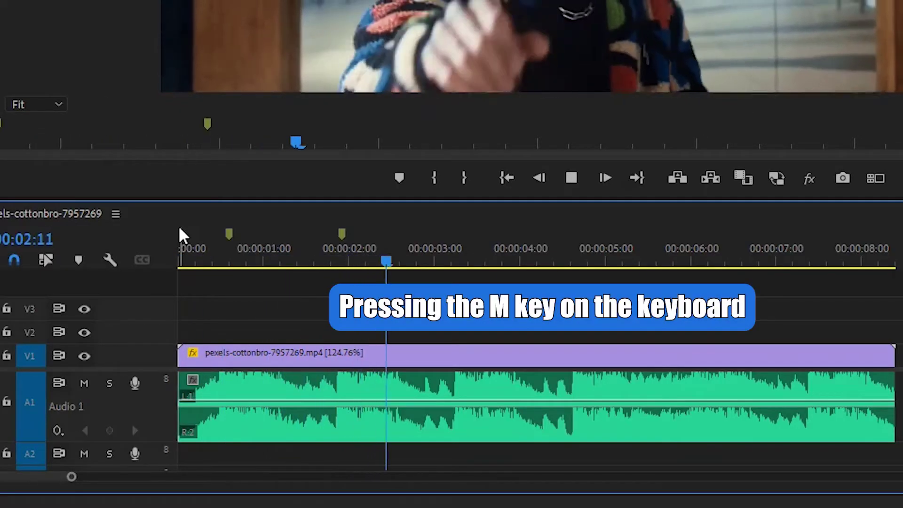
pyautogui.press('m')
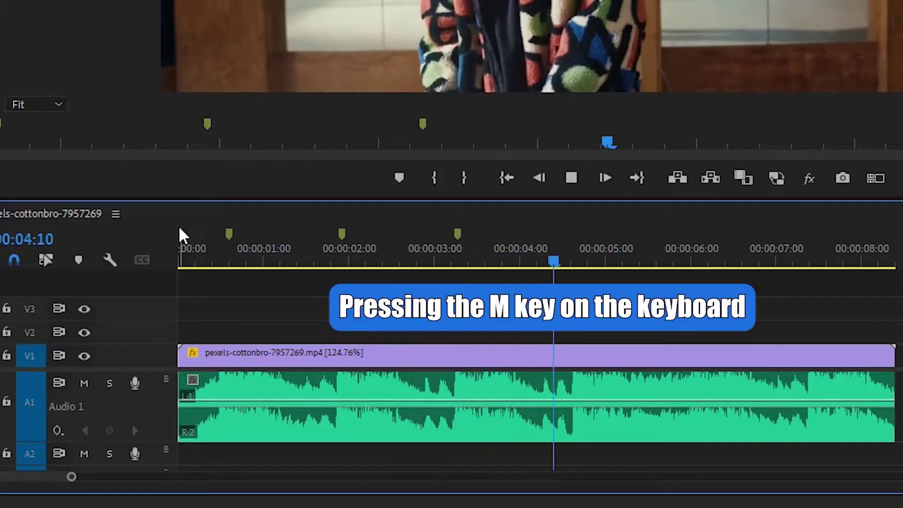
pyautogui.press('m')
pyautogui.press('m')
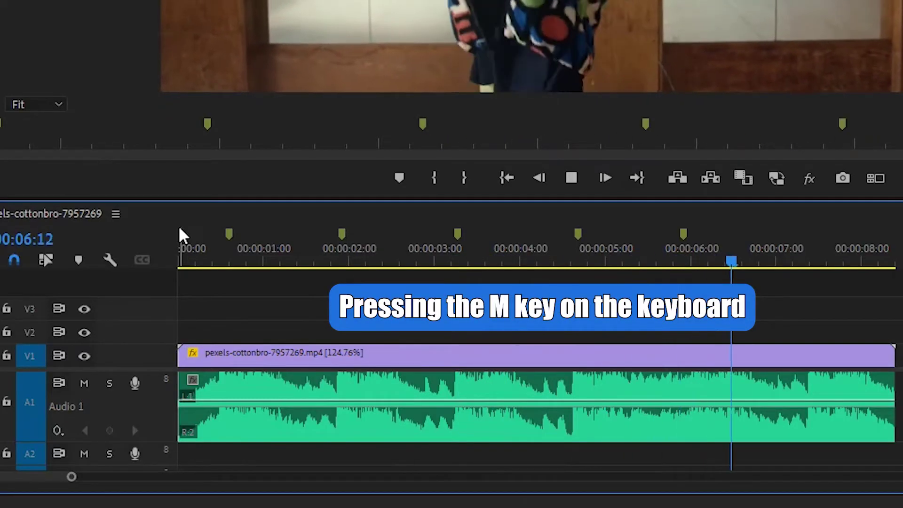
pyautogui.press('m')
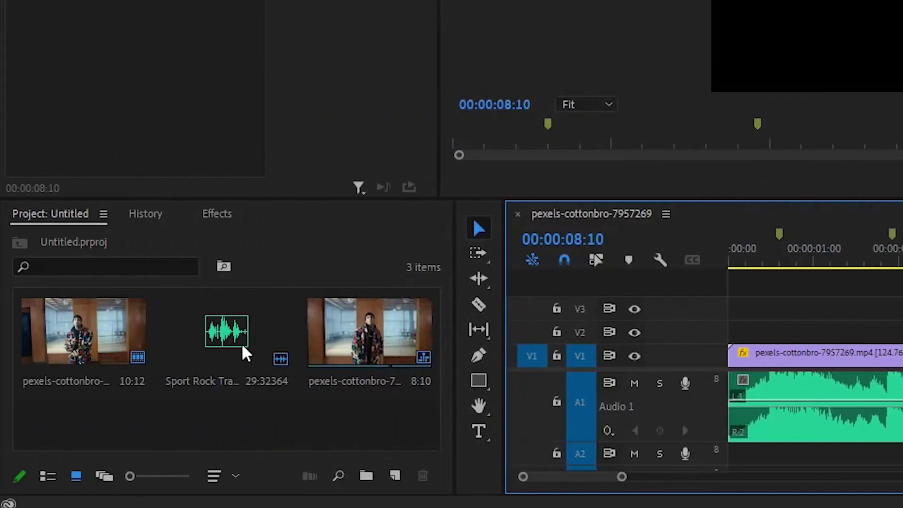
# Create an adjustment layer at 2048 × 1080, 25.00 fps, with square pixels.
pyautogui.click(395, 476)
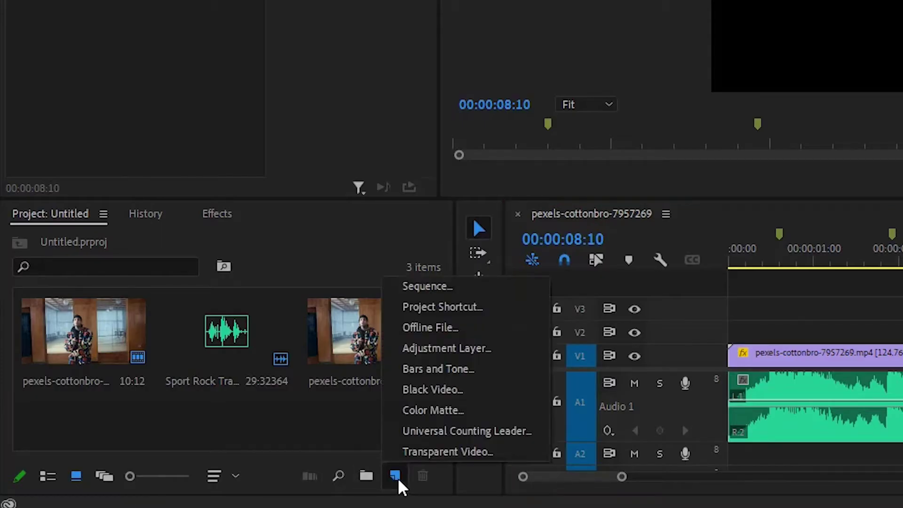
pyautogui.click(438, 348)
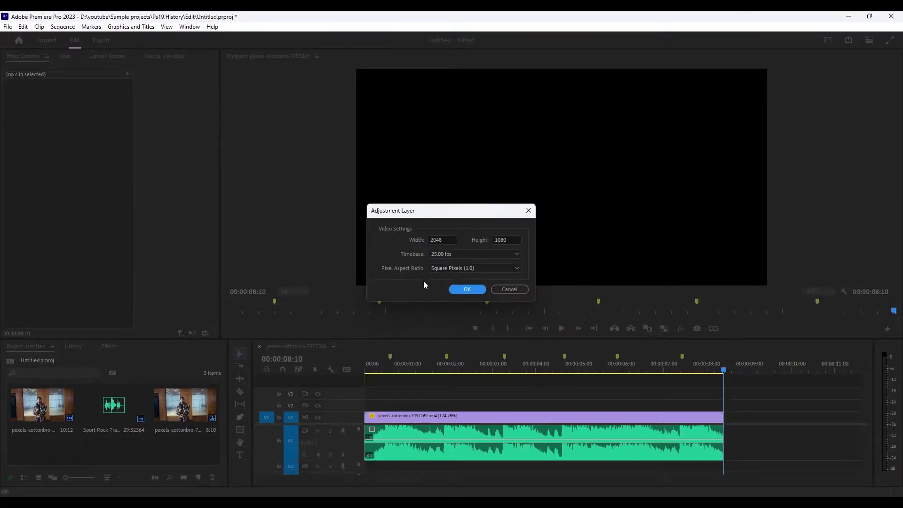
pyautogui.click(466, 290)
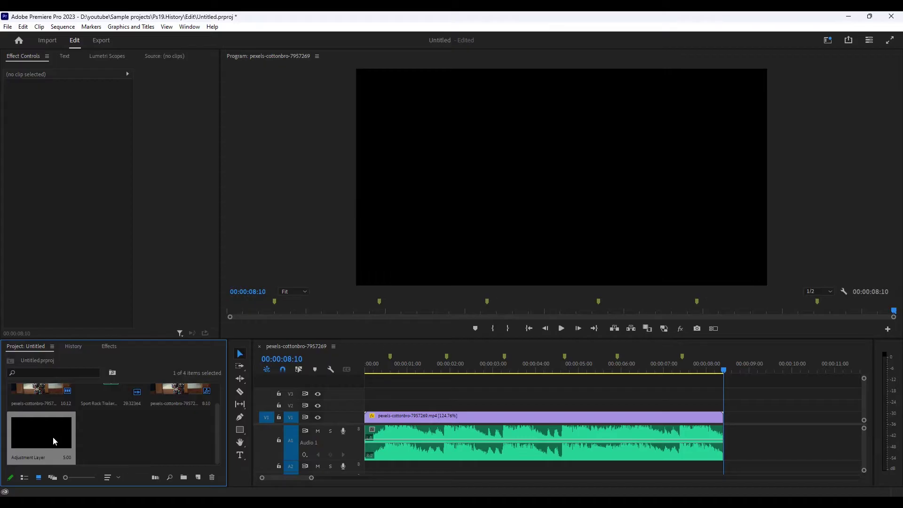
# Place the adjustment layer on track V2 above the video, starting at the first marker, and select it.
pyautogui.moveTo(291, 409); pyautogui.dragTo(385, 405)
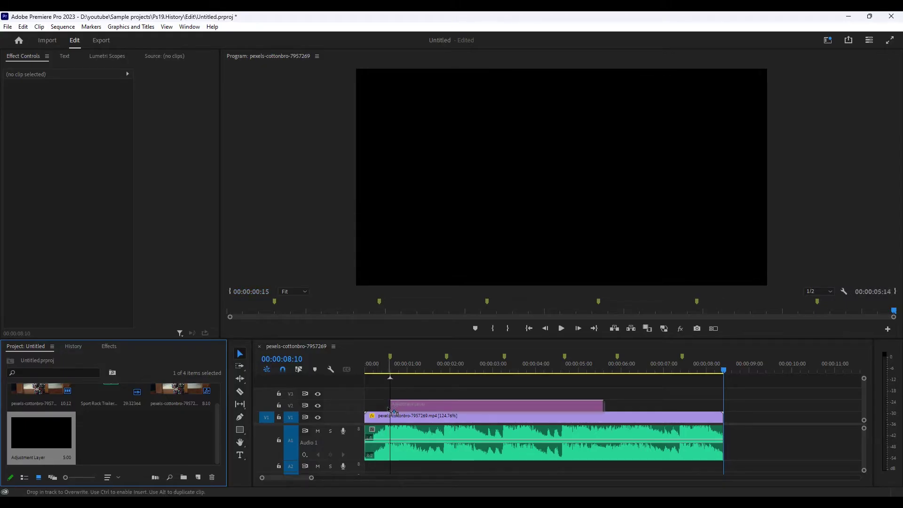
pyautogui.moveTo(388, 409); pyautogui.dragTo(389, 409)
pyautogui.click(400, 407)
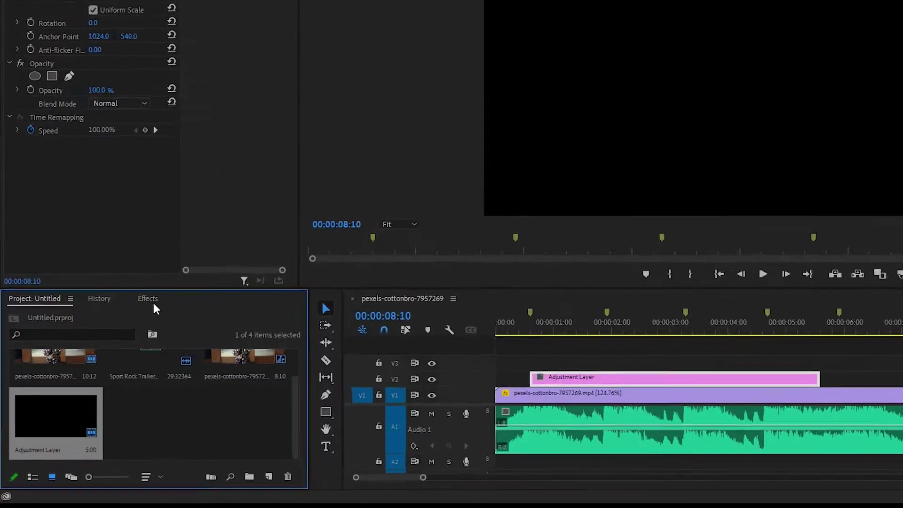
# Find the Directional Blur video effect and apply it to the adjustment layer on V2.
pyautogui.click(109, 347)
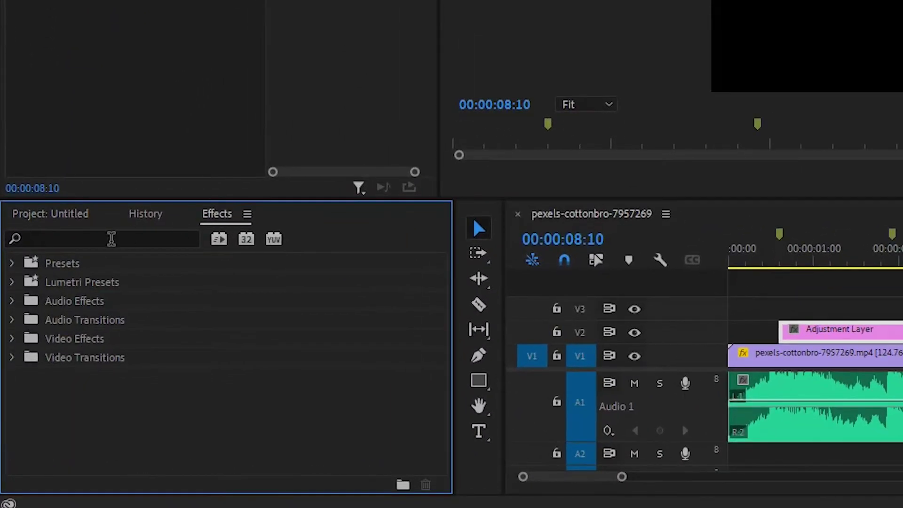
pyautogui.click(98, 239)
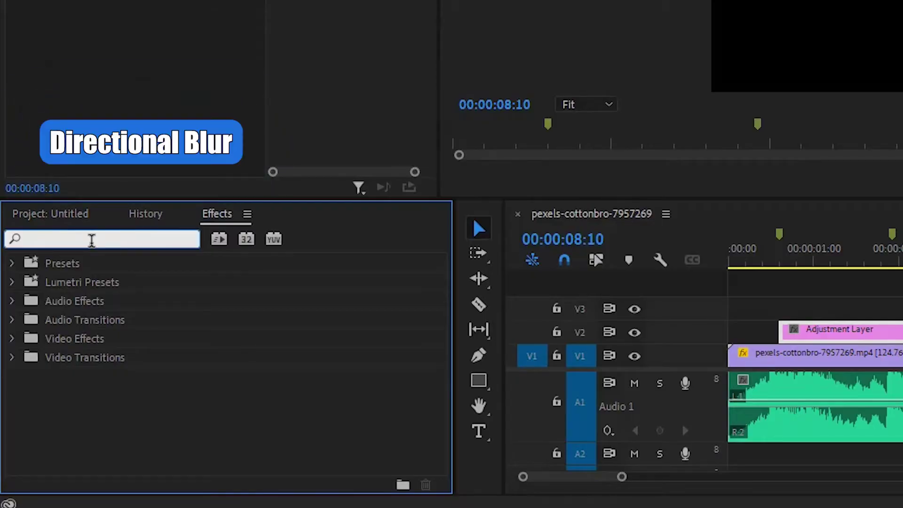
pyautogui.write('directio')
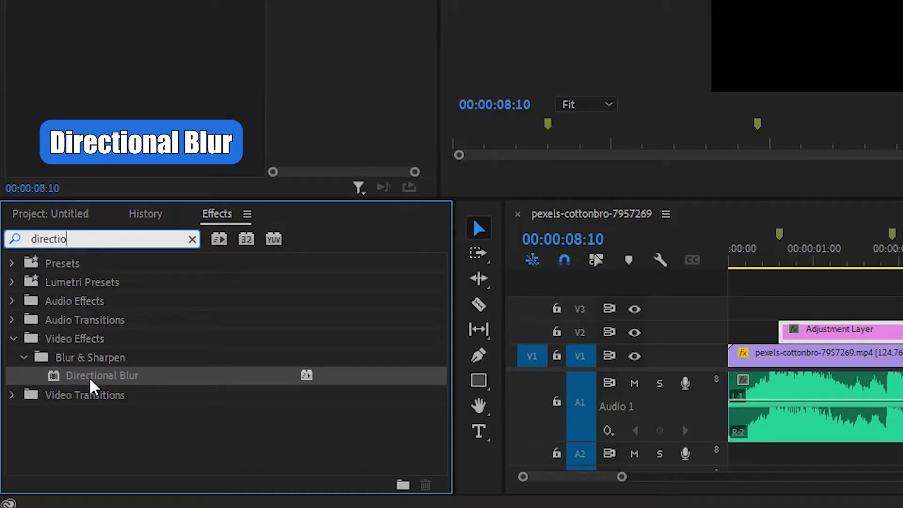
pyautogui.moveTo(90, 382); pyautogui.dragTo(818, 337)
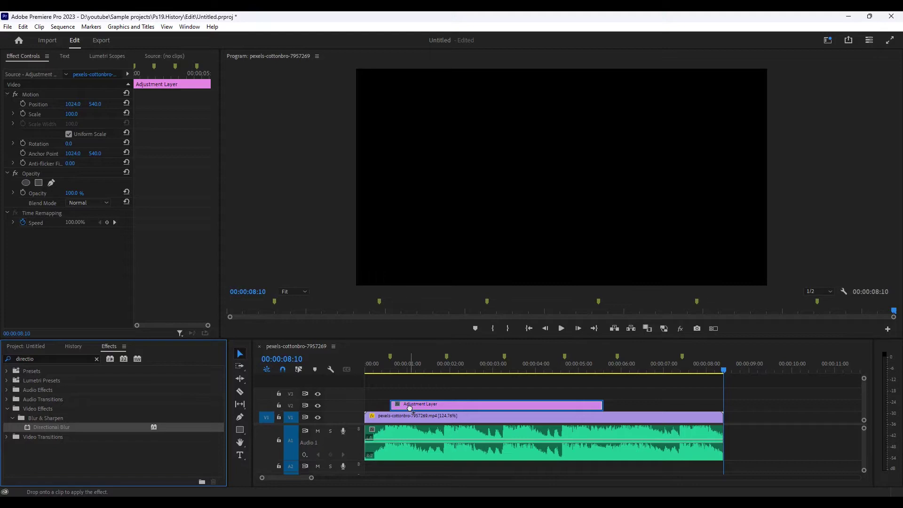
pyautogui.moveTo(410, 408); pyautogui.dragTo(410, 408)
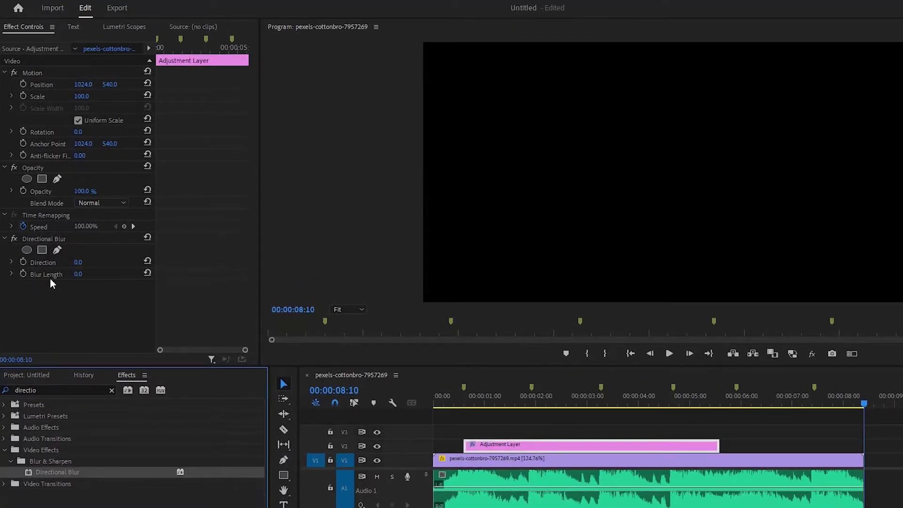
# Set the Directional Blur's Blur Length to 50 and park the playhead at the first marker.
pyautogui.click(79, 275)
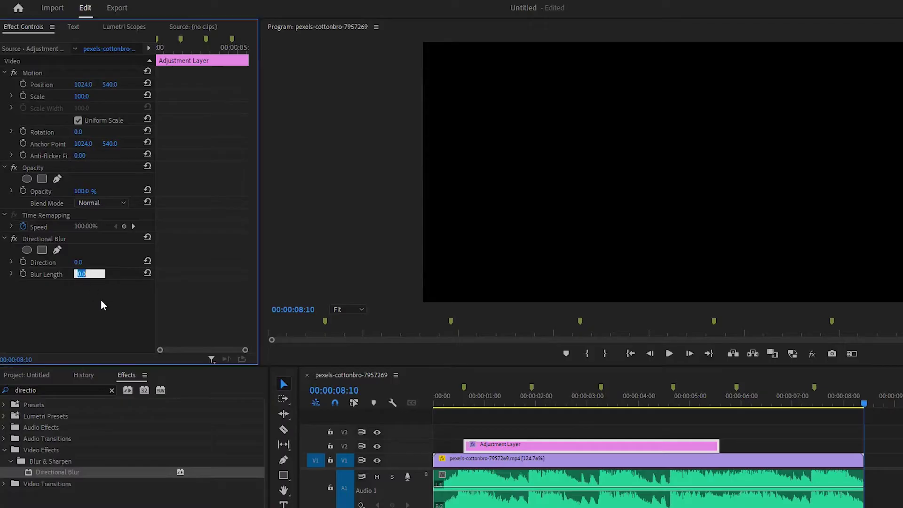
pyautogui.write('50')
pyautogui.click(467, 402)
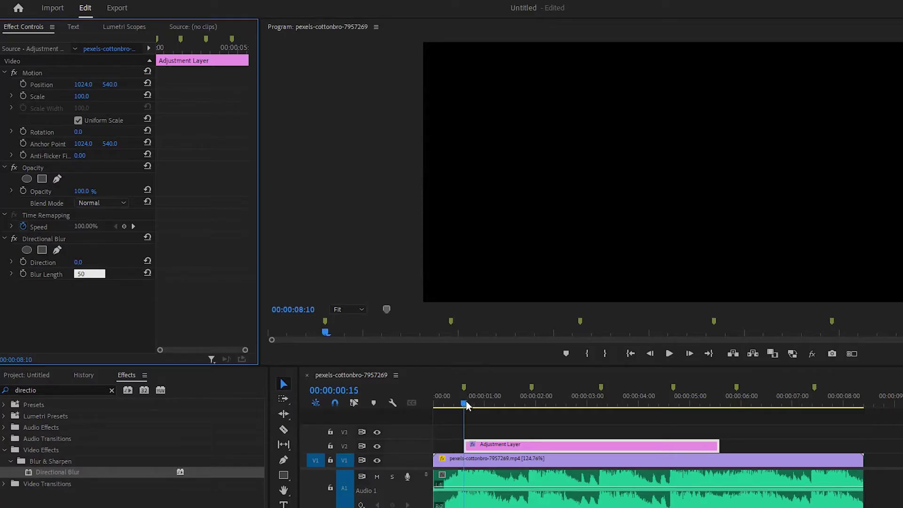
# Try a weaker Directional Blur with a Blur Length of 20, and restore the stronger blur.
pyautogui.click(84, 276)
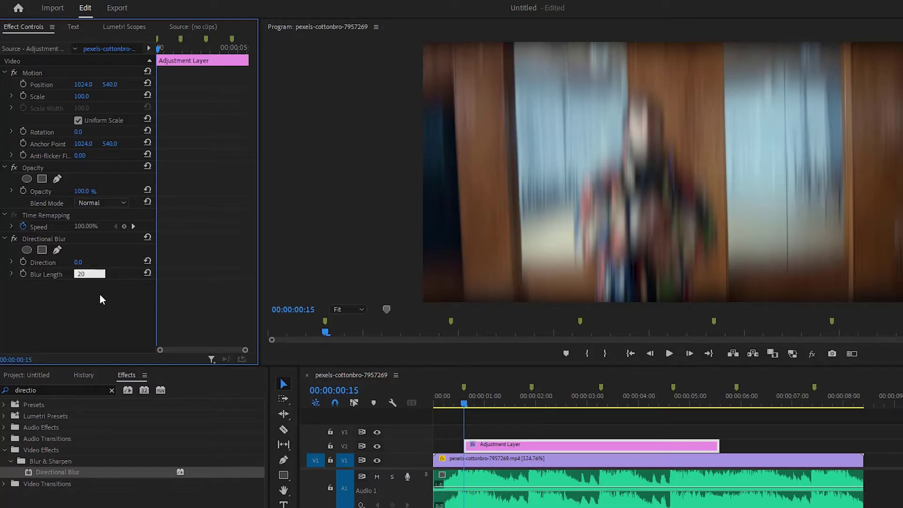
pyautogui.press('Return')
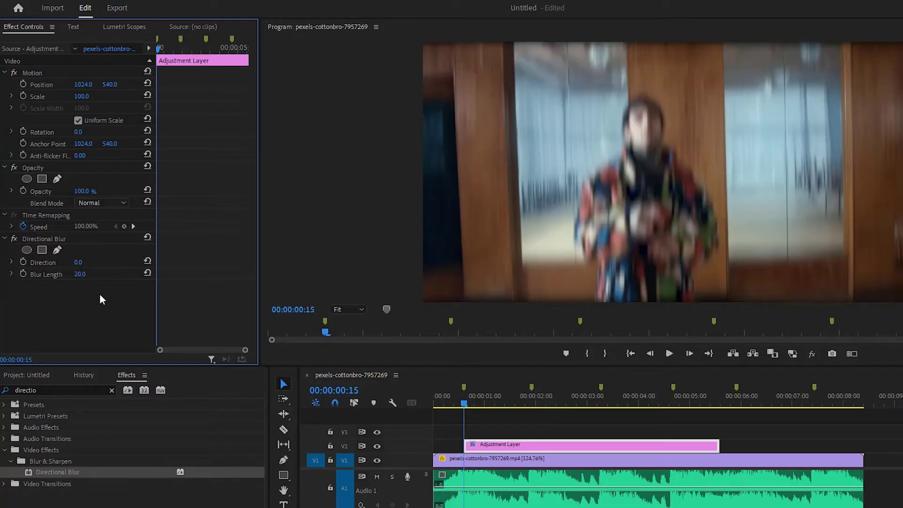
pyautogui.click(82, 274)
pyautogui.press('Return')
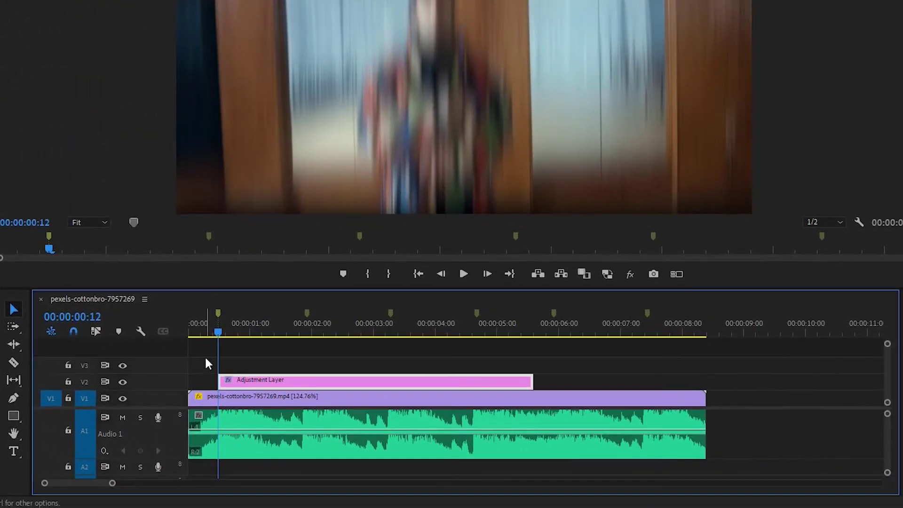
# Cut the adjustment layer into single-frame pieces with the Razor tool, frame by frame from 00:00:00:12 to 00:00:01:01.
pyautogui.press('=')
pyautogui.press('=')
pyautogui.press('=')
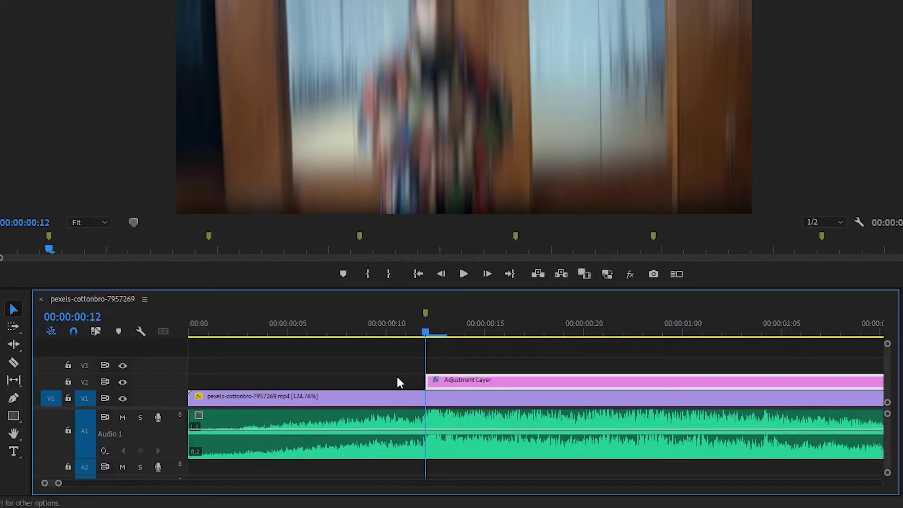
pyautogui.click(13, 363)
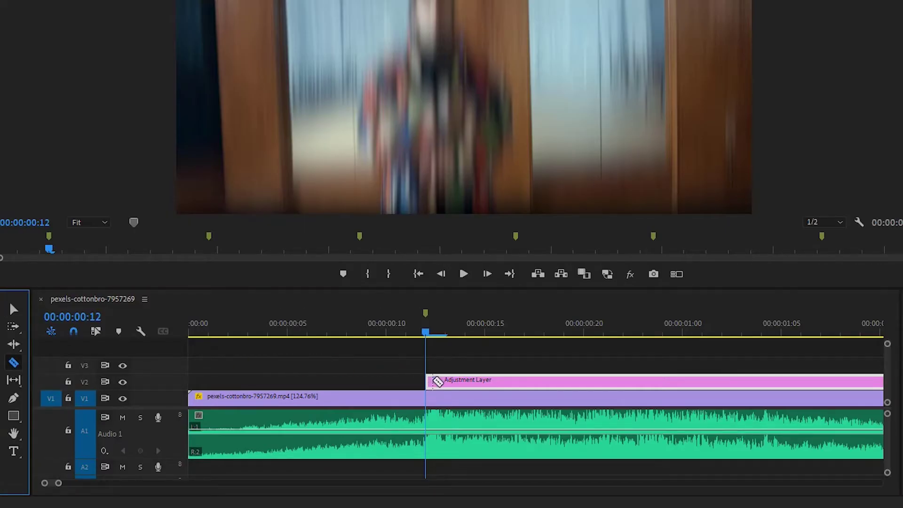
pyautogui.click(437, 381)
pyautogui.press('Right')
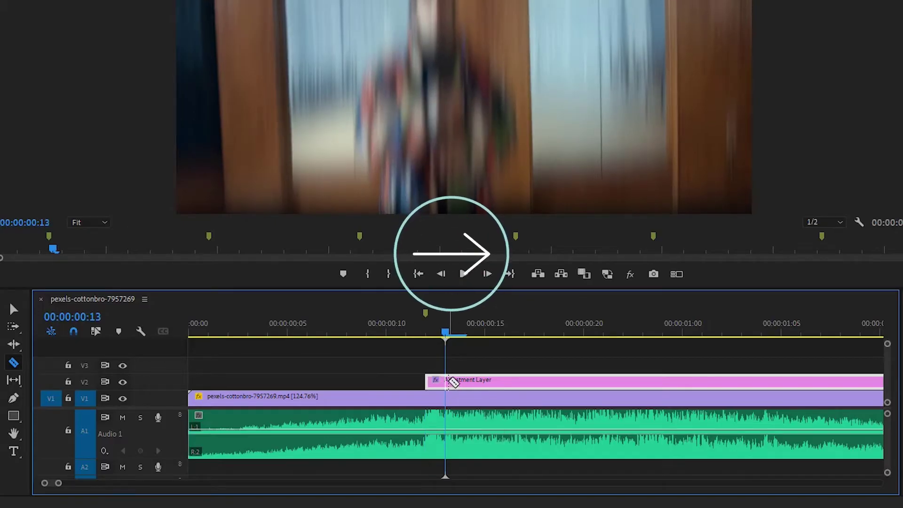
pyautogui.click(449, 380)
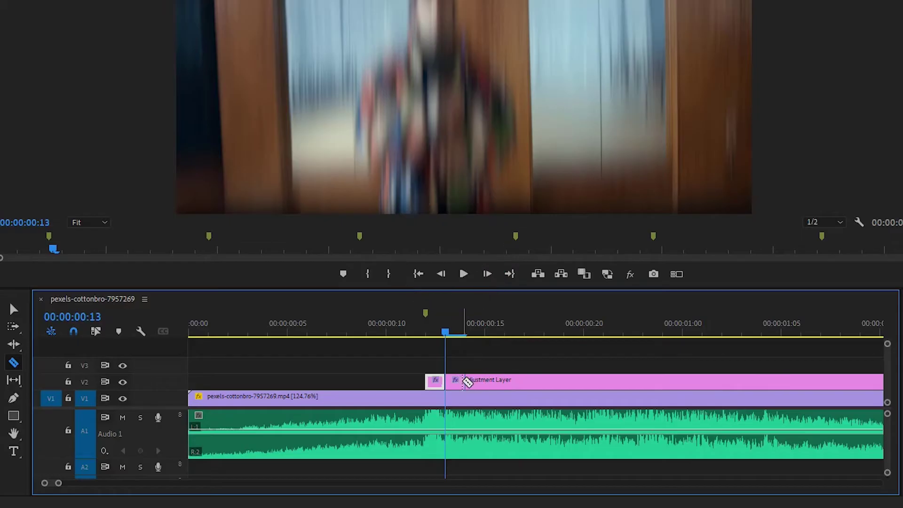
pyautogui.press('Right')
pyautogui.click(465, 381)
pyautogui.press('Right')
pyautogui.click(484, 381)
pyautogui.press('Right')
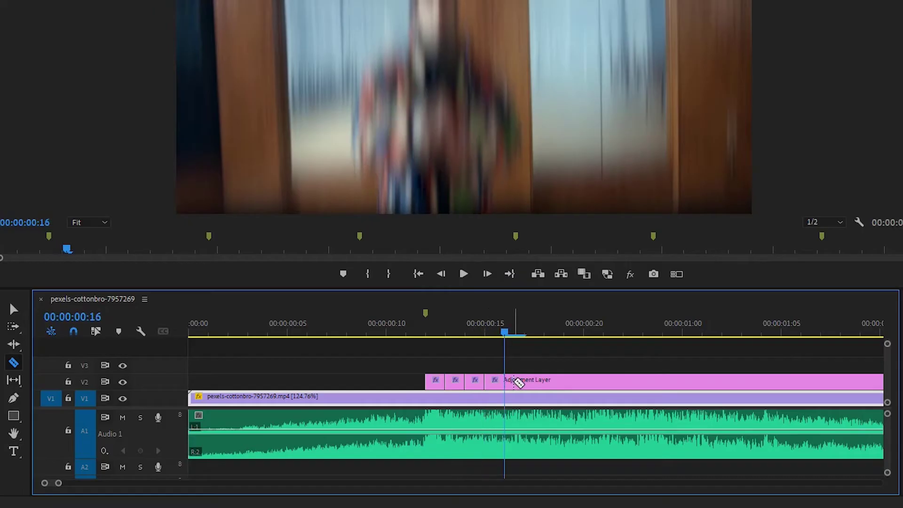
pyautogui.click(517, 382)
pyautogui.press('Right')
pyautogui.click(531, 382)
pyautogui.press('Right')
pyautogui.click(554, 382)
pyautogui.press('Right')
pyautogui.click(578, 382)
pyautogui.press('Right')
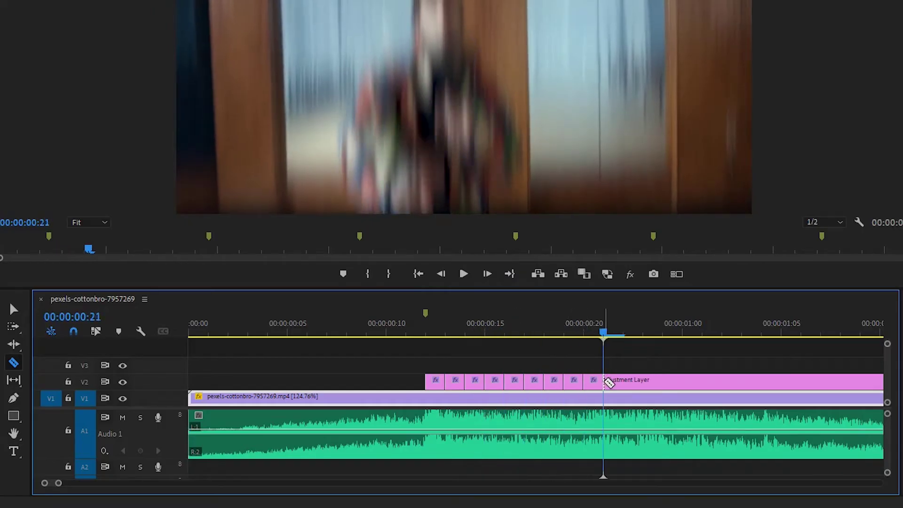
pyautogui.click(604, 381)
pyautogui.press('Right')
pyautogui.click(624, 382)
pyautogui.press('Right')
pyautogui.click(643, 382)
pyautogui.press('Right')
pyautogui.press('Right')
pyautogui.click(682, 382)
pyautogui.press('Right')
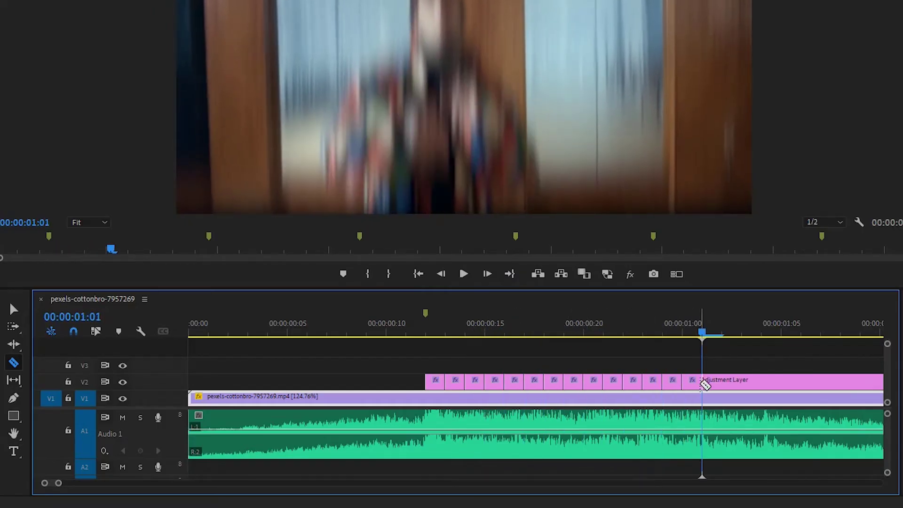
pyautogui.click(703, 382)
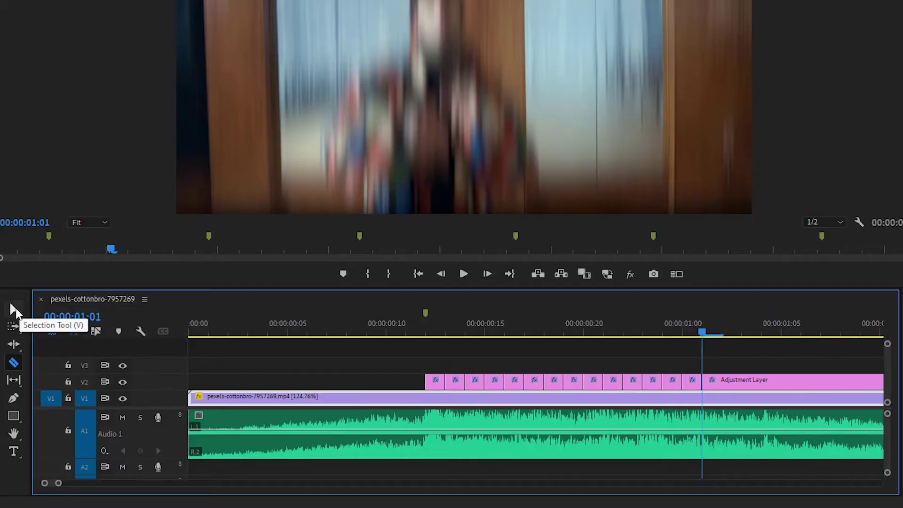
# Delete the uncut remainder of the adjustment layer after 00:00:01:01.
pyautogui.click(14, 310)
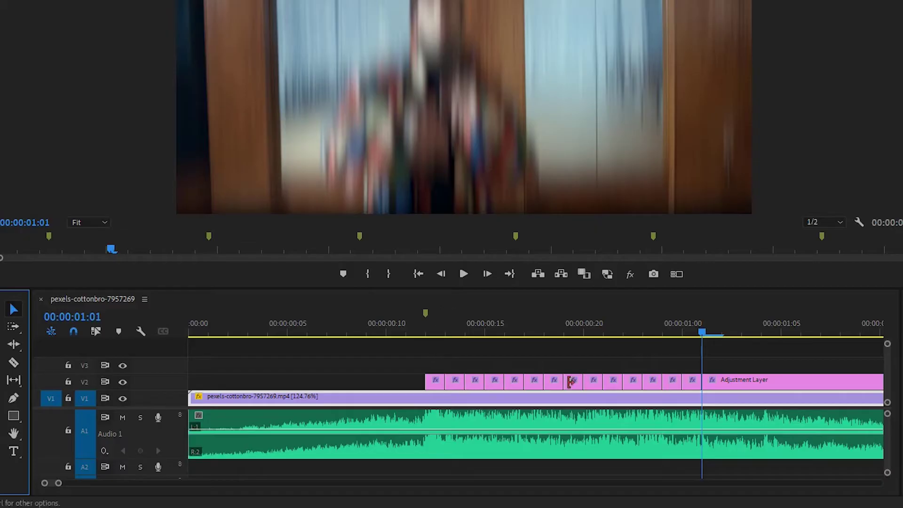
pyautogui.click(737, 381)
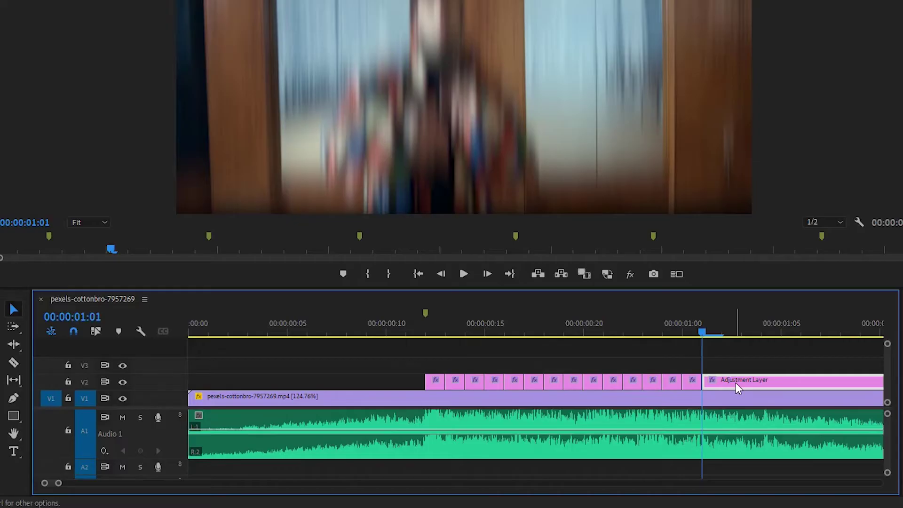
pyautogui.press('Delete')
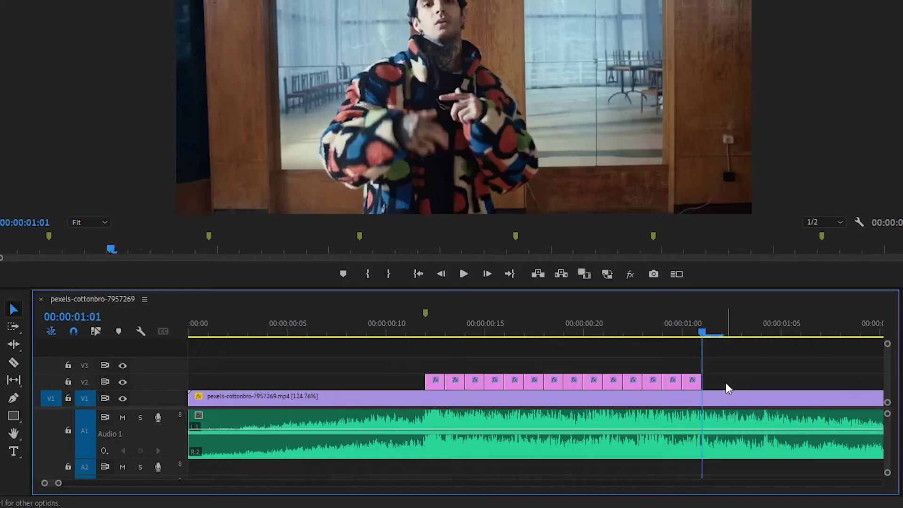
# Delete every second single-frame piece of the adjustment layer on V2, starting with the second one, up to the piece at 00:00:00:23.
pyautogui.click(454, 385)
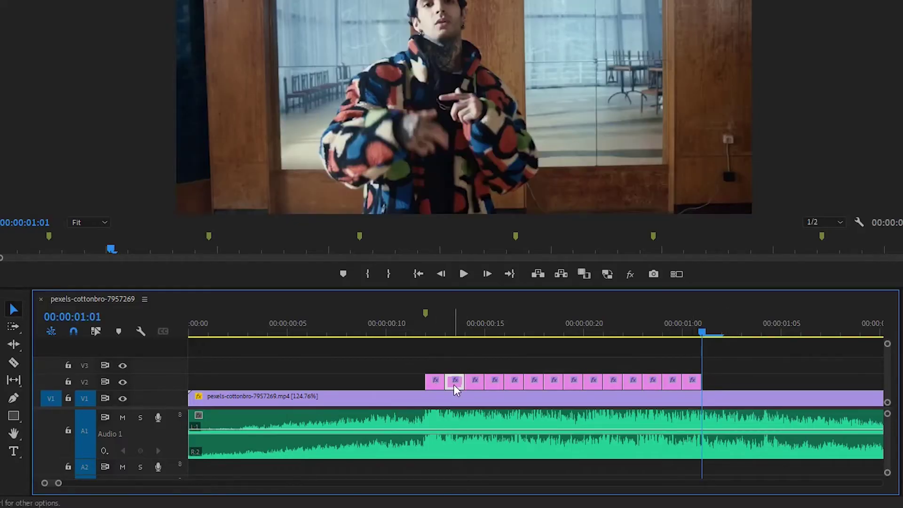
pyautogui.press('Delete')
pyautogui.click(496, 381)
pyautogui.press('Delete')
pyautogui.click(533, 383)
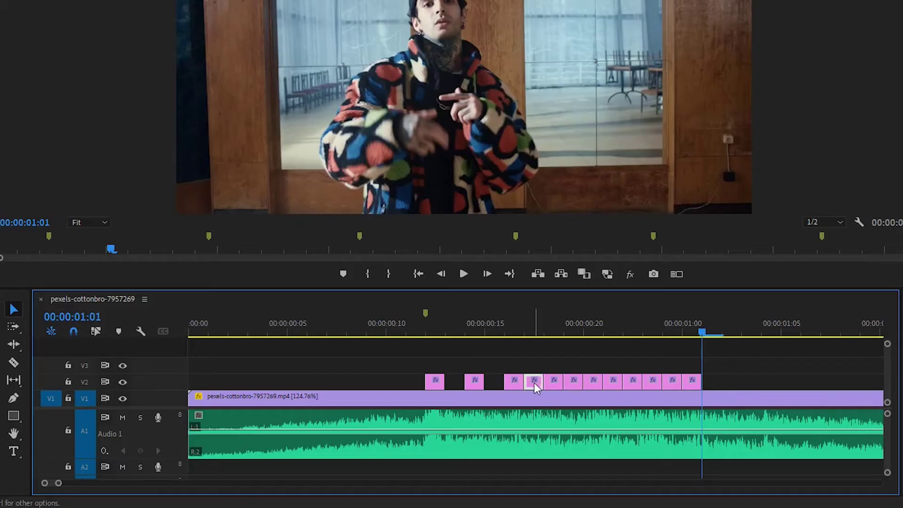
pyautogui.press('Delete')
pyautogui.click(574, 383)
pyautogui.press('Delete')
pyautogui.click(610, 382)
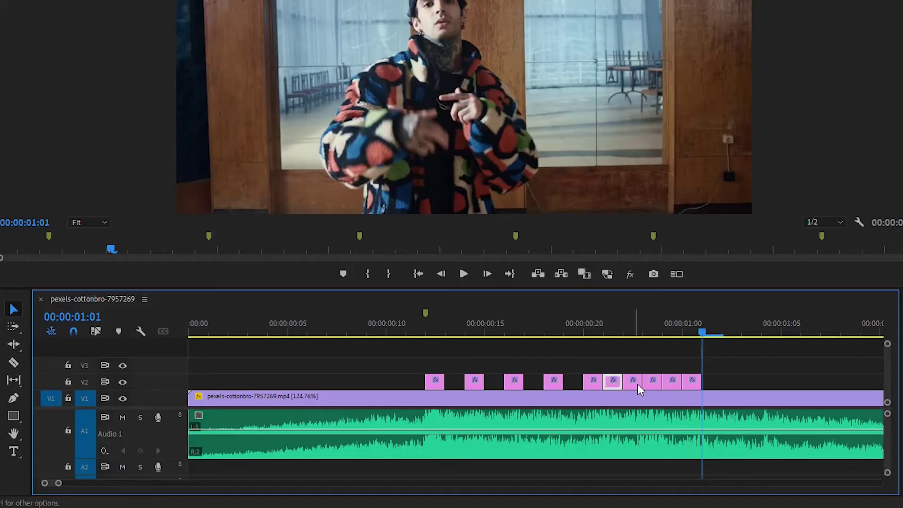
pyautogui.press('Delete')
pyautogui.click(651, 383)
pyautogui.press('Delete')
# Move the last adjustment-layer piece one frame later so it starts at 00:00:01:01, leaving a one-frame gap before it.
pyautogui.click(693, 384)
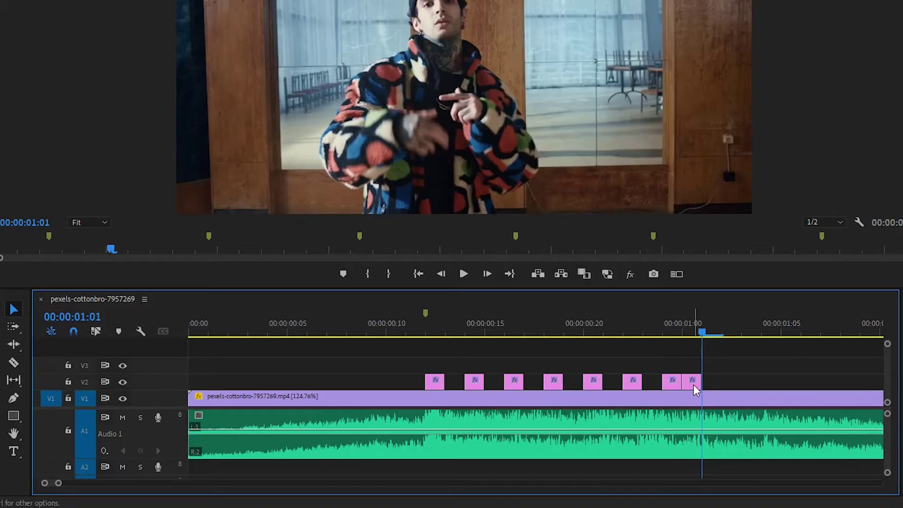
pyautogui.press('Delete')
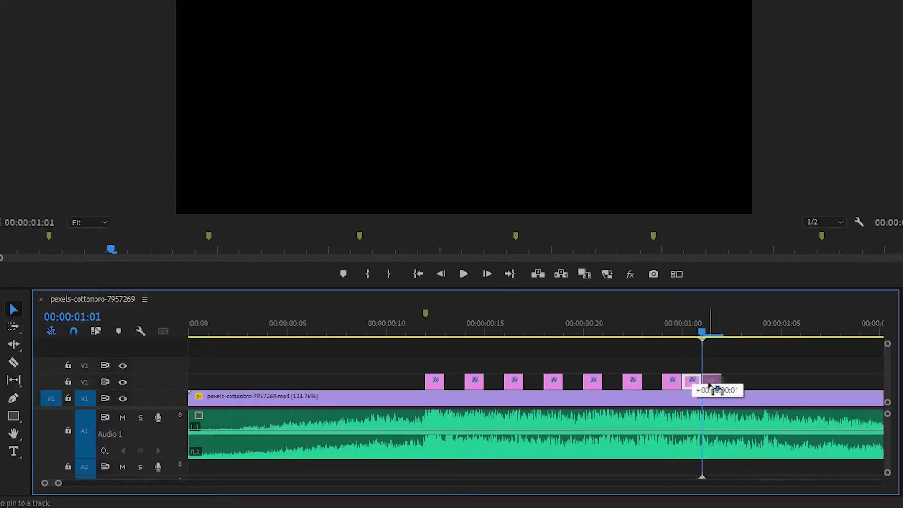
pyautogui.click(709, 383)
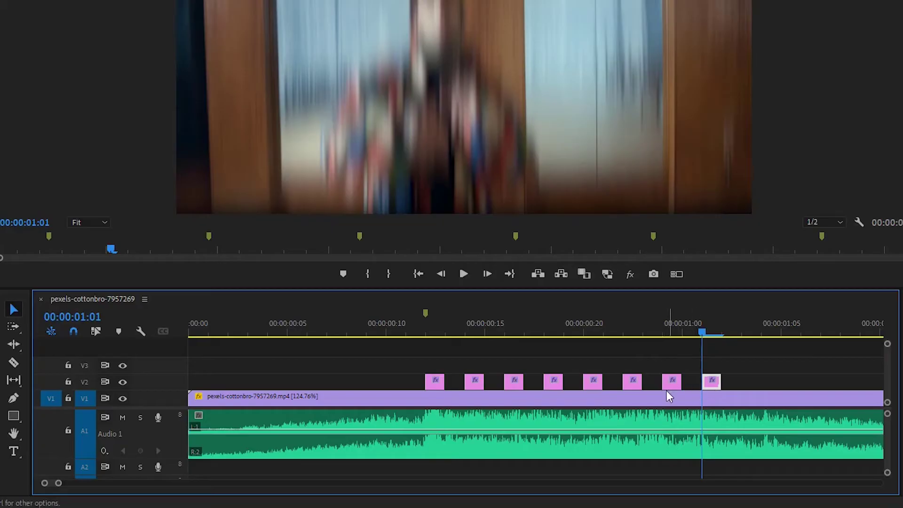
# Play the sequence from 00:00:00:00 through the first marker's flickering blur, and stop playback after the last piece.
pyautogui.click(191, 323)
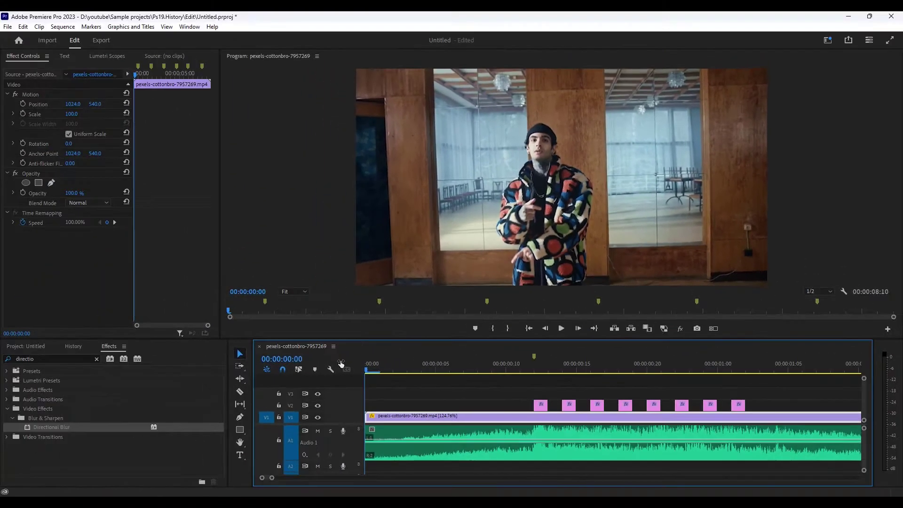
pyautogui.click(464, 274)
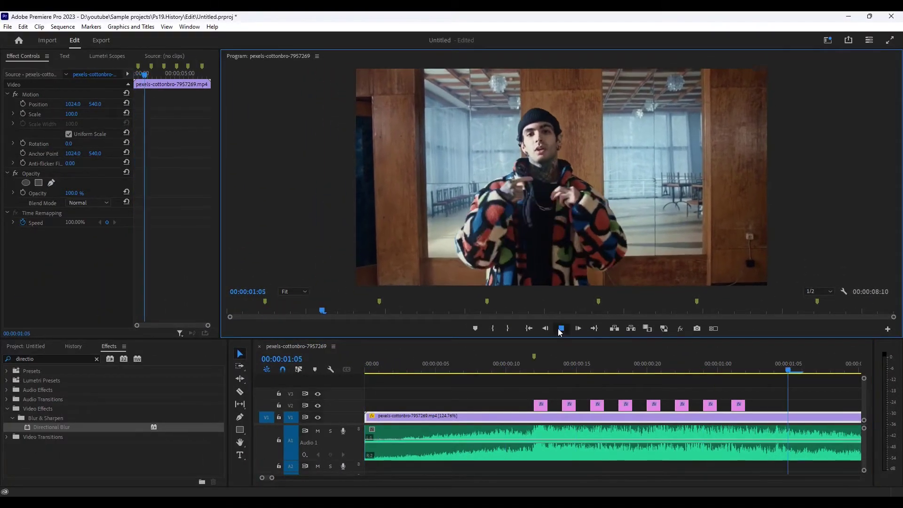
pyautogui.click(560, 330)
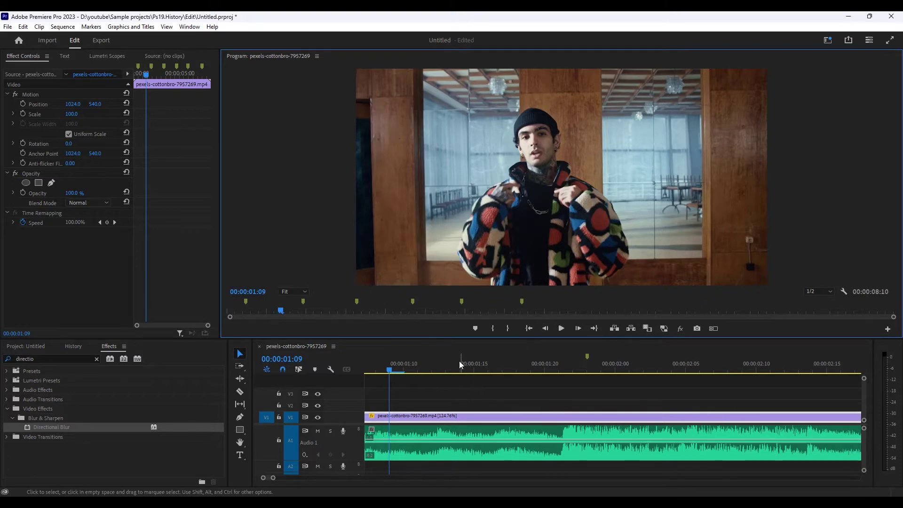
# Select all the adjustment-layer pieces on V2 and duplicate the group to the second marker.
pyautogui.scroll(-2, 473, 354)
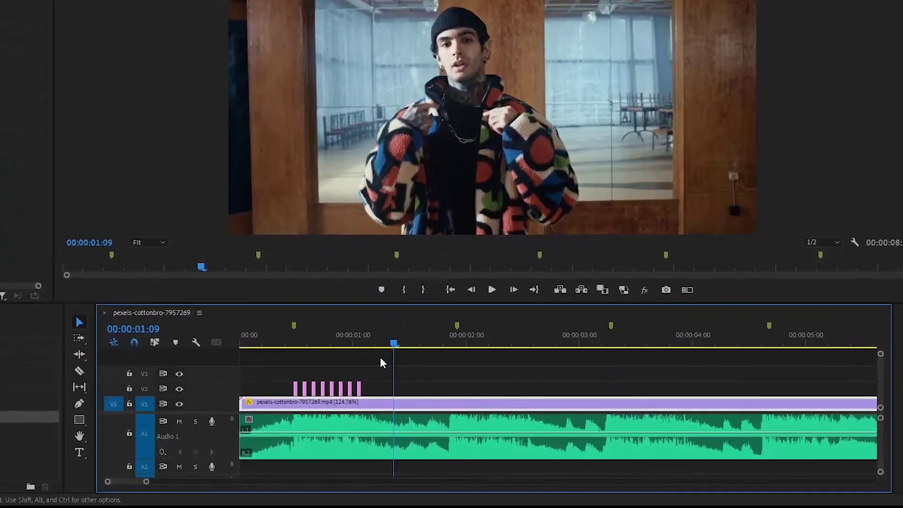
pyautogui.scroll(-3, 517, 371)
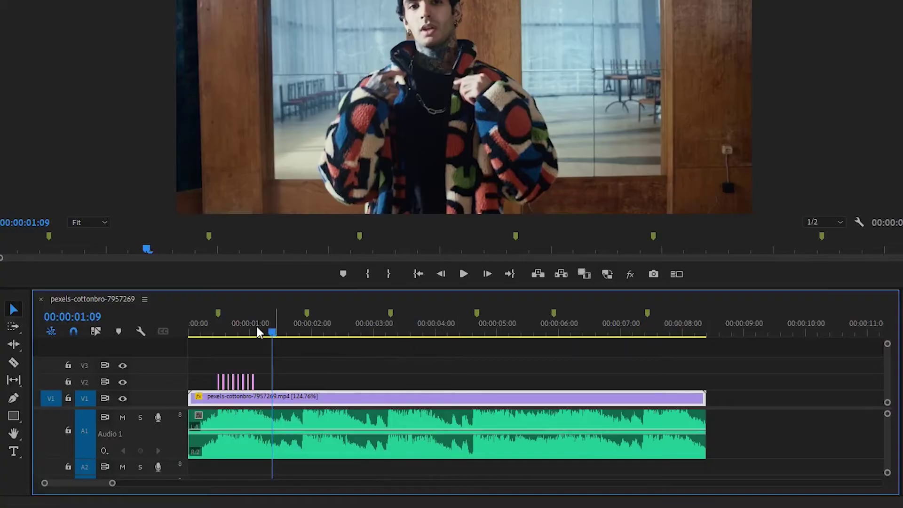
pyautogui.moveTo(265, 365); pyautogui.dragTo(203, 386)
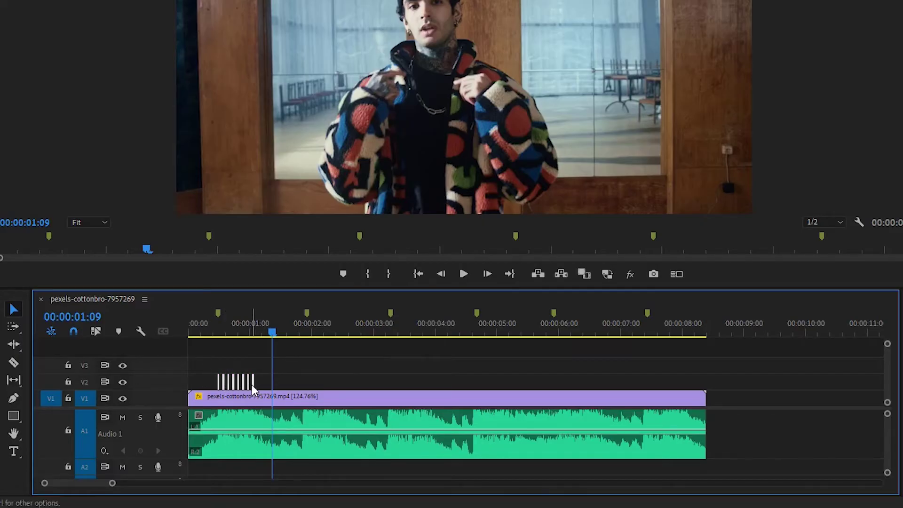
pyautogui.moveTo(253, 384); pyautogui.dragTo(348, 388)
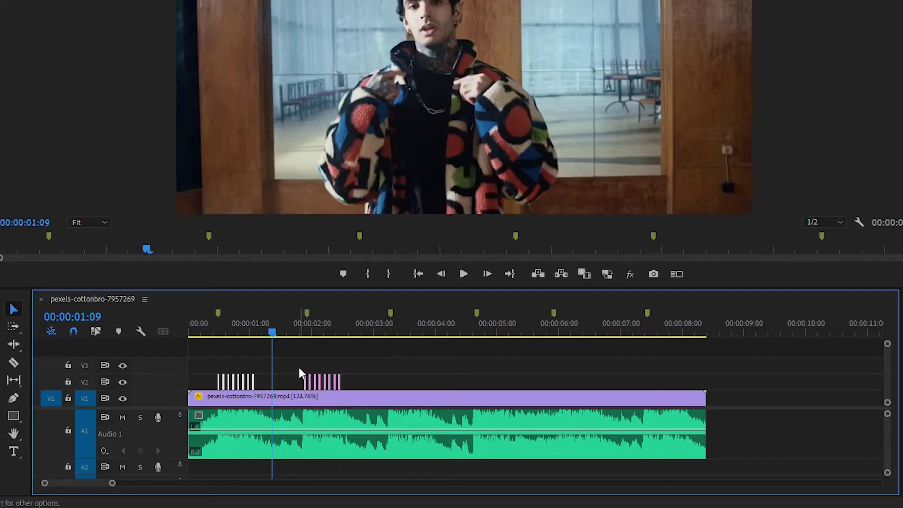
# Duplicate the group of adjustment-layer pieces to the third, fourth, fifth and sixth markers.
pyautogui.moveTo(298, 367); pyautogui.dragTo(427, 386)
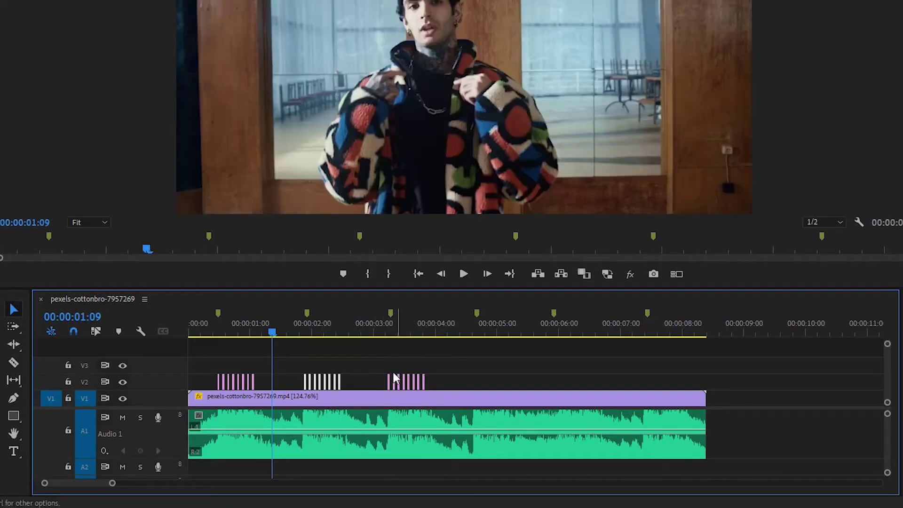
pyautogui.moveTo(381, 364)
pyautogui.mouseDown()
pyautogui.moveTo(427, 388)
pyautogui.moveTo(518, 387)
pyautogui.mouseUp()
pyautogui.moveTo(463, 364)
pyautogui.mouseDown()
pyautogui.moveTo(503, 389)
pyautogui.moveTo(680, 382)
pyautogui.mouseUp()
pyautogui.click(577, 379)
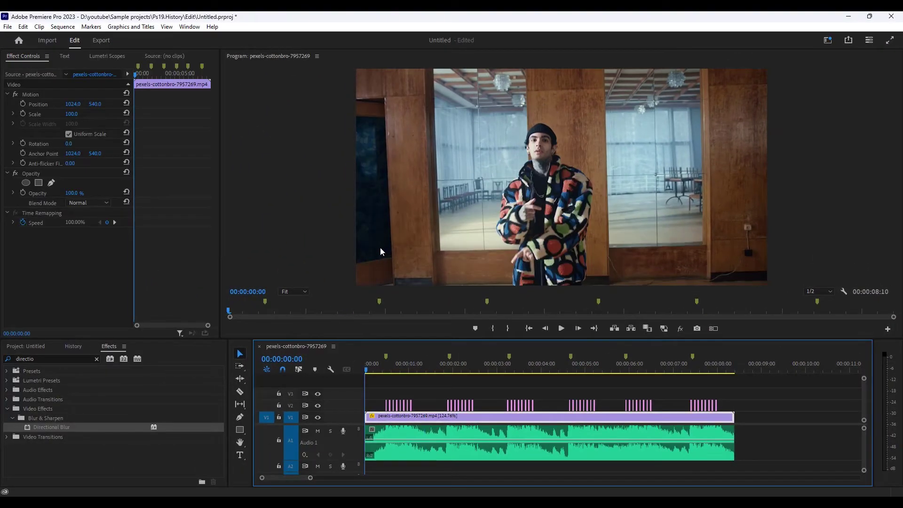
# Play the whole sequence from the start in a maximized Program monitor, and restore the panel layout.
pyautogui.press('`')
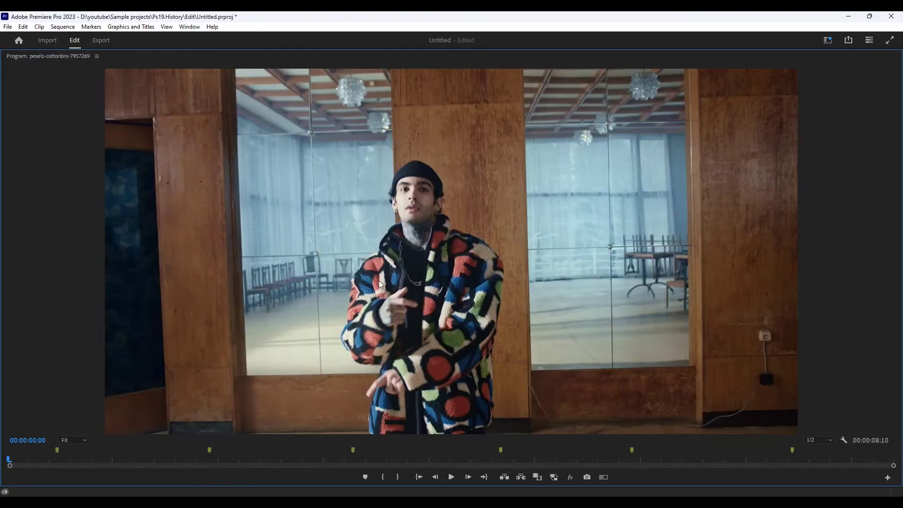
pyautogui.click(454, 478)
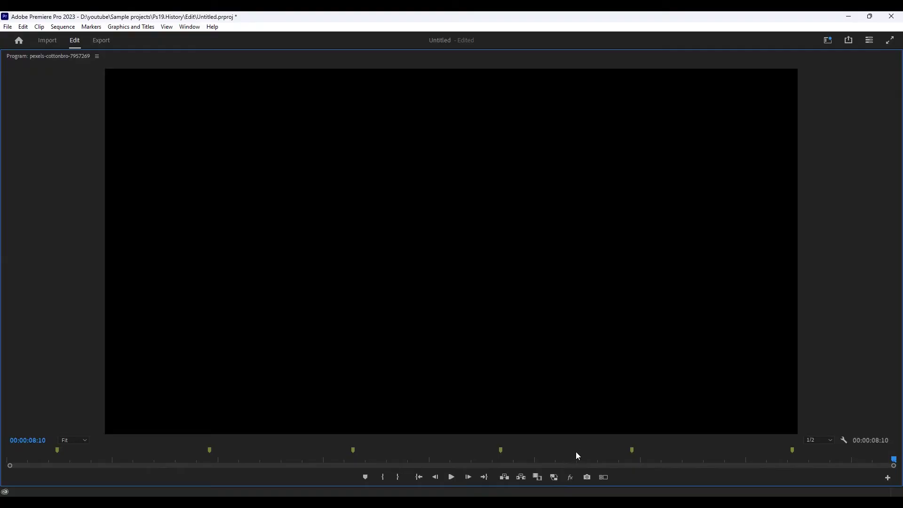
pyautogui.click(452, 478)
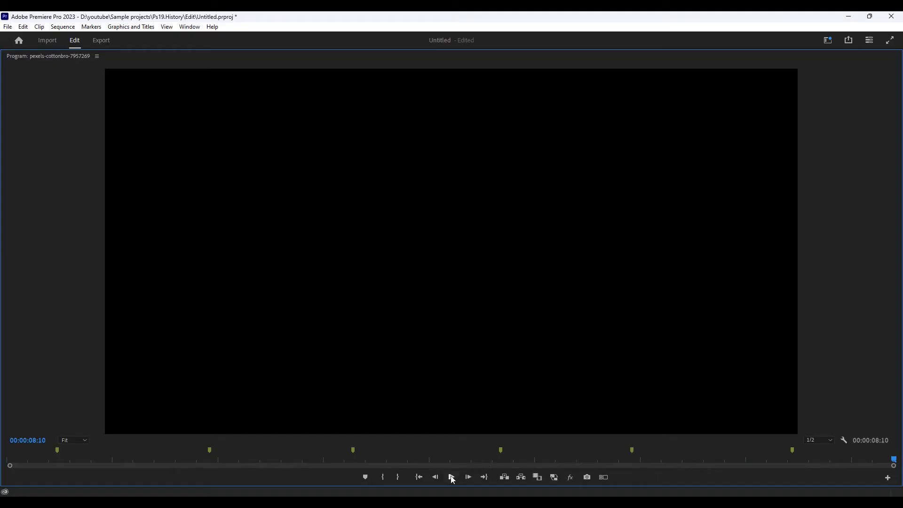
pyautogui.press('`')
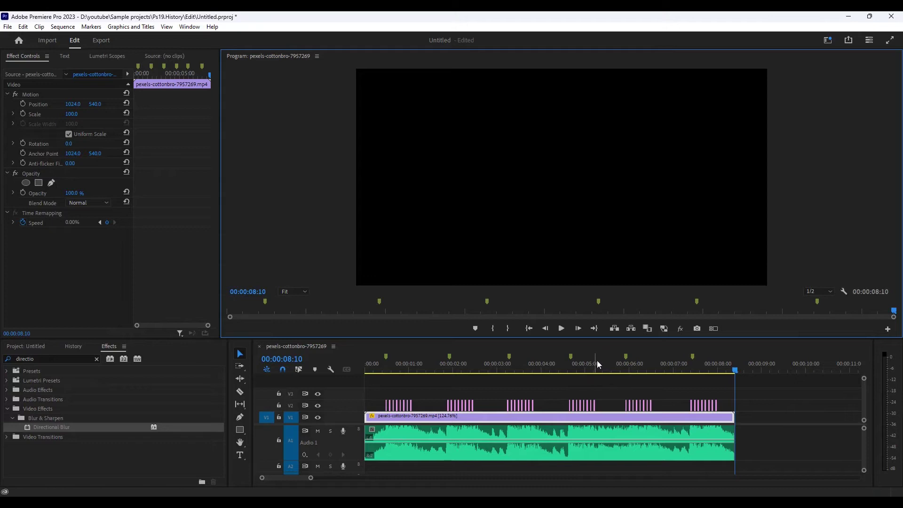
# Play the section from 00:00:04:10 to check the beat, and copy the last two pieces of the fourth group to 00:00:05:12.
pyautogui.hotkey('shift', '3')
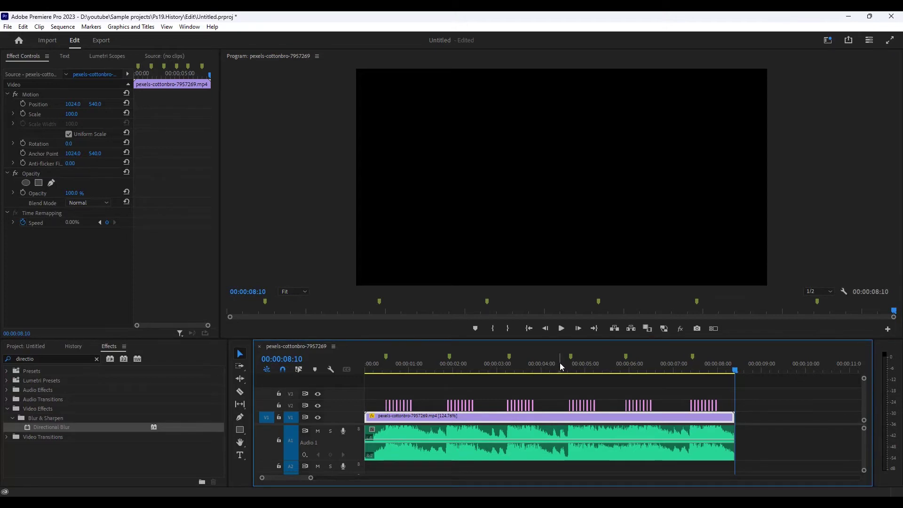
pyautogui.click(560, 362)
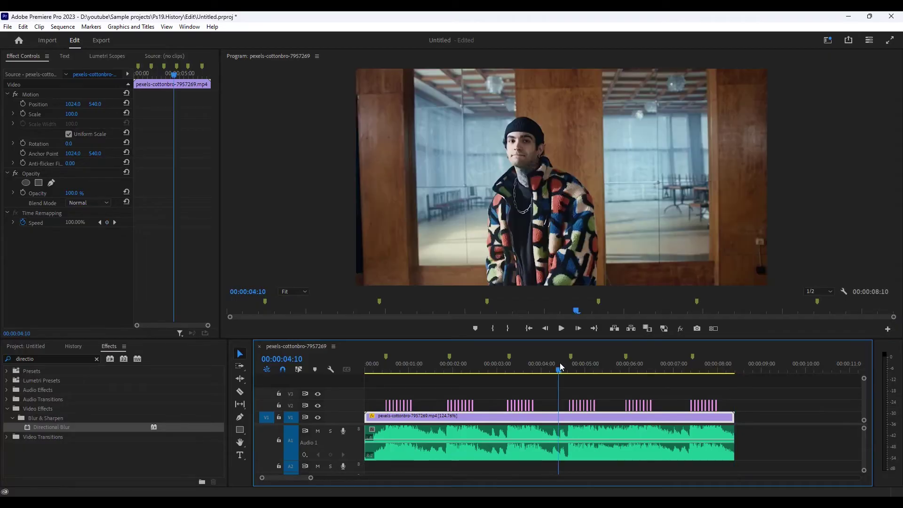
pyautogui.press('=')
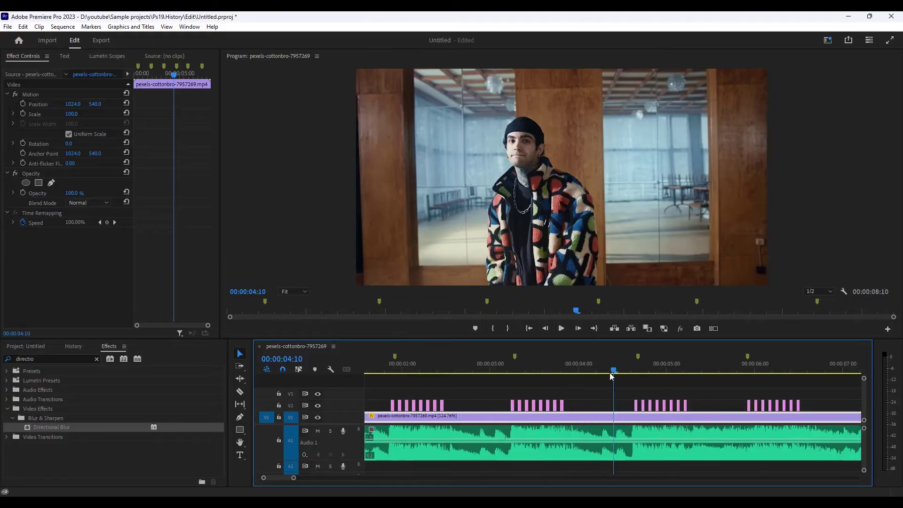
pyautogui.scroll(-2, 281, 478)
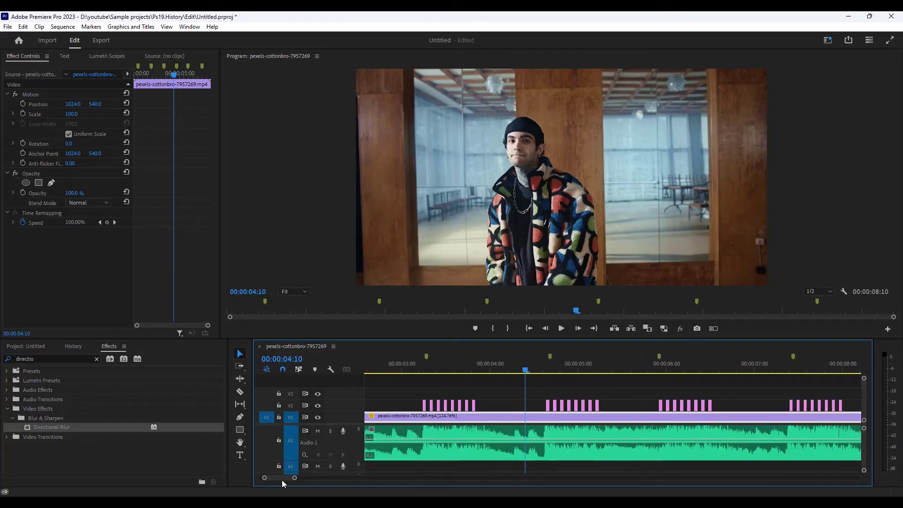
pyautogui.press('space')
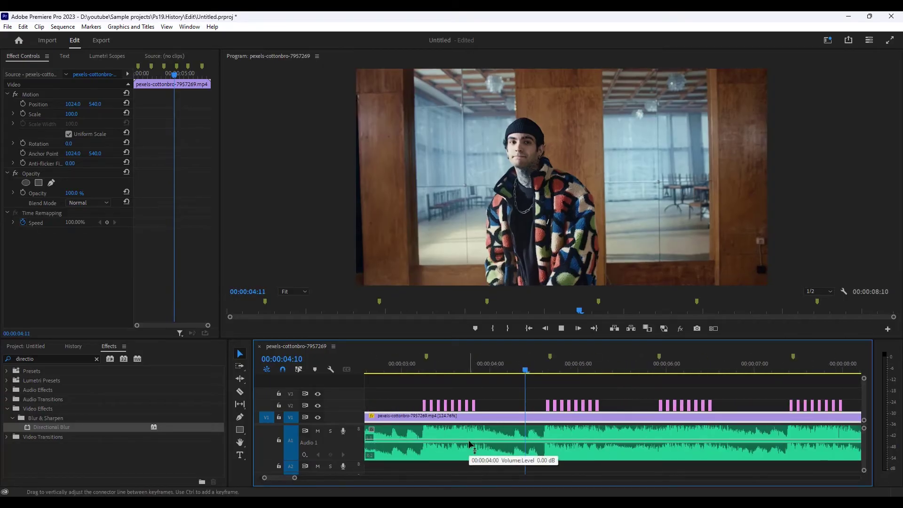
pyautogui.press('space')
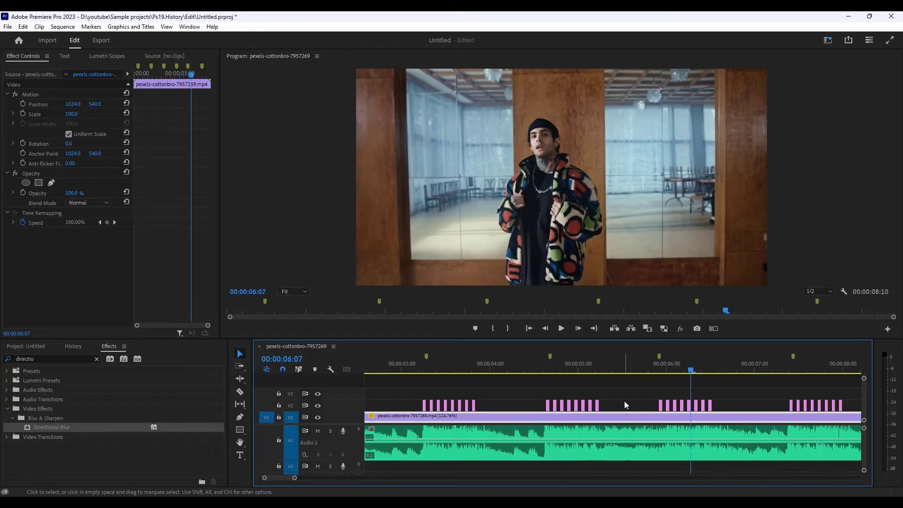
pyautogui.click(620, 370)
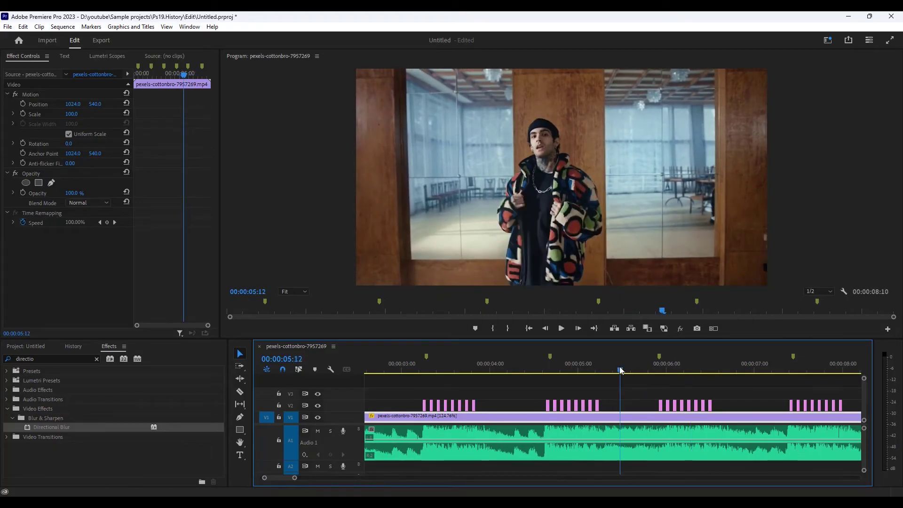
pyautogui.moveTo(603, 391); pyautogui.dragTo(621, 407)
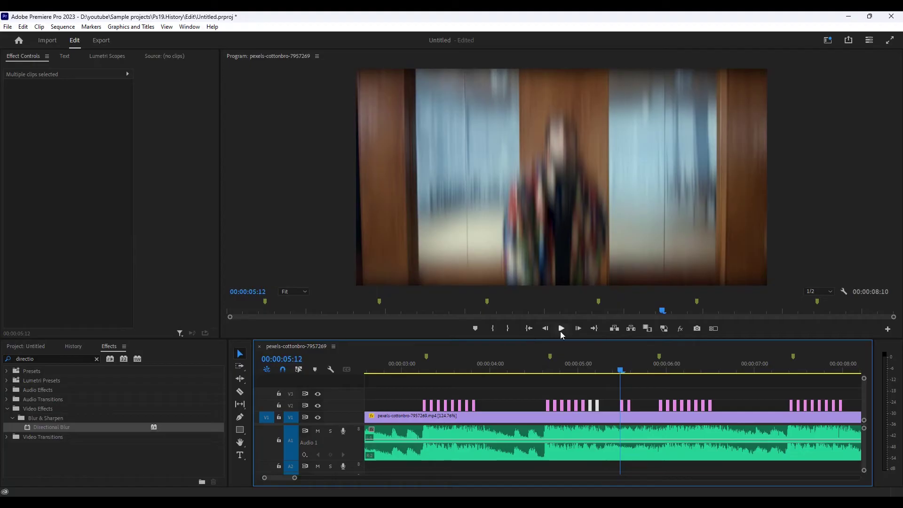
# Review the sequence with the extra blur pieces from 00:00:00:00 in a maximized Program monitor, and return to the full workspace.
pyautogui.press('`')
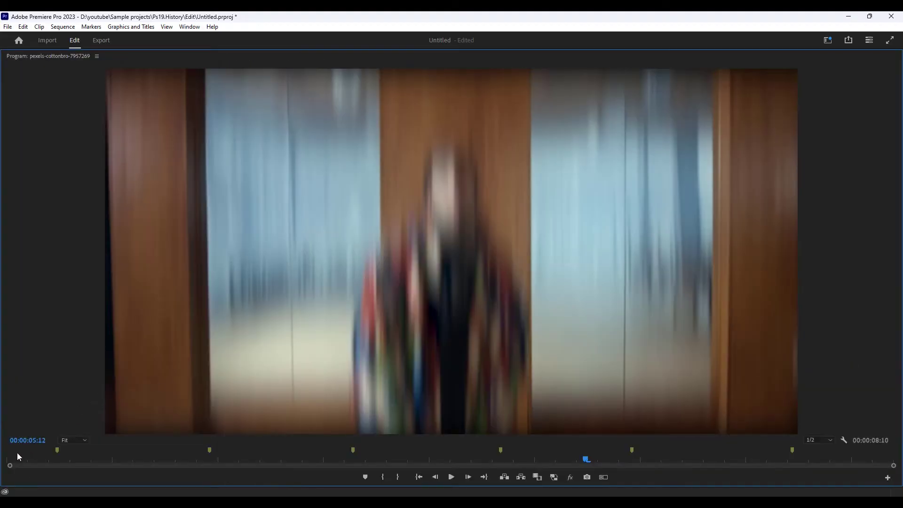
pyautogui.click(8, 458)
pyautogui.click(451, 477)
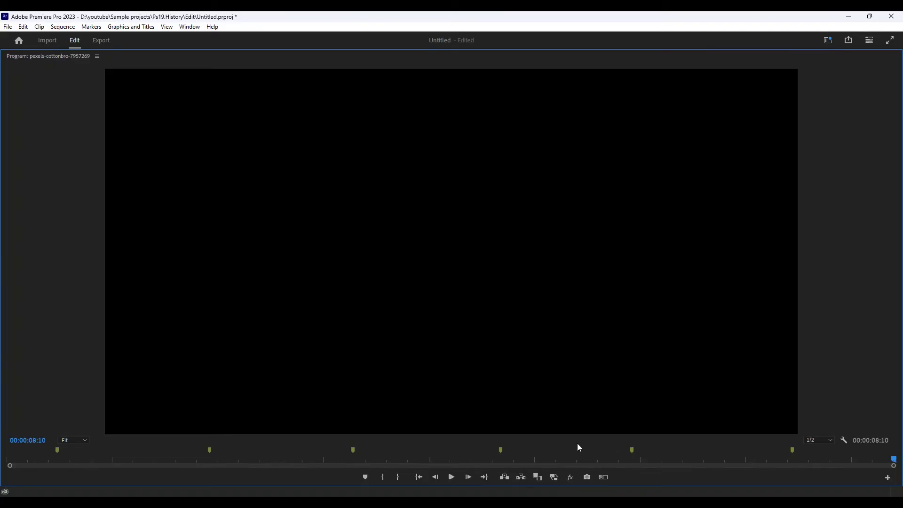
pyautogui.press('`')
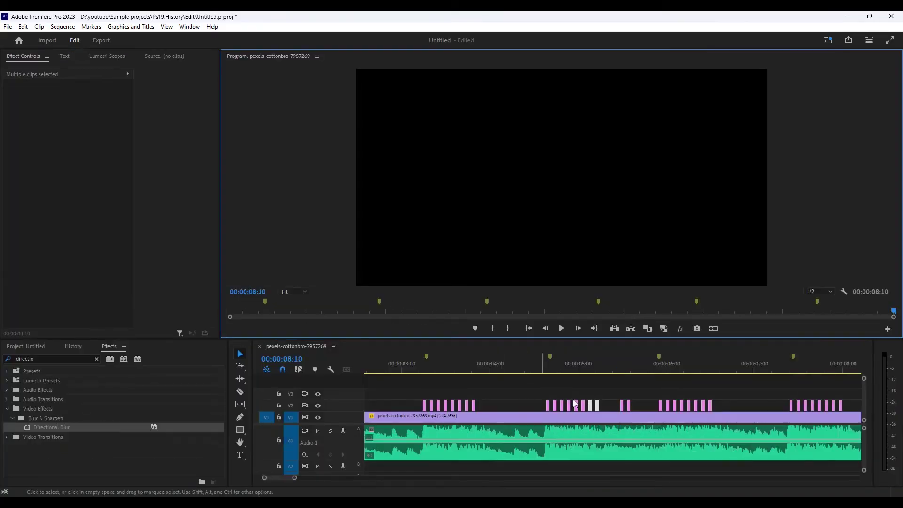
# Park the playhead at 00:00:05:04 and select the last piece of the fourth adjustment-layer group.
pyautogui.click(593, 365)
pyautogui.click(596, 405)
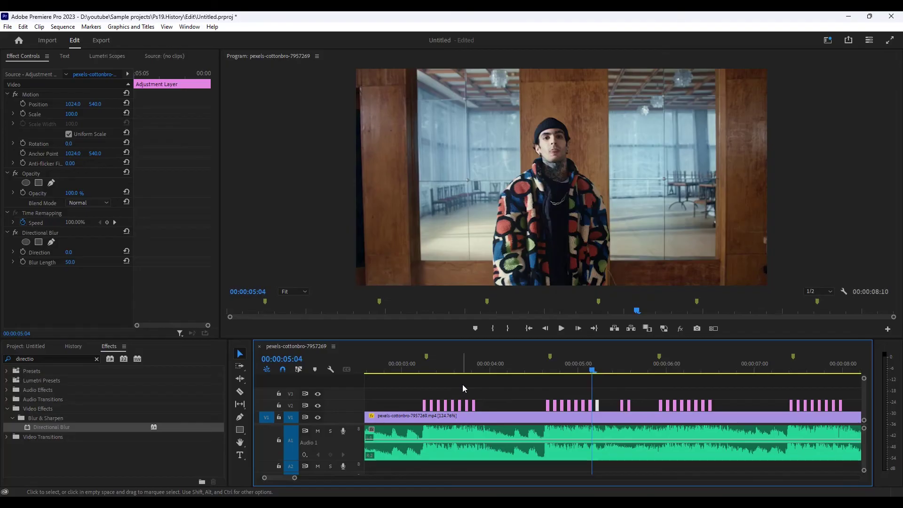
pyautogui.press('-')
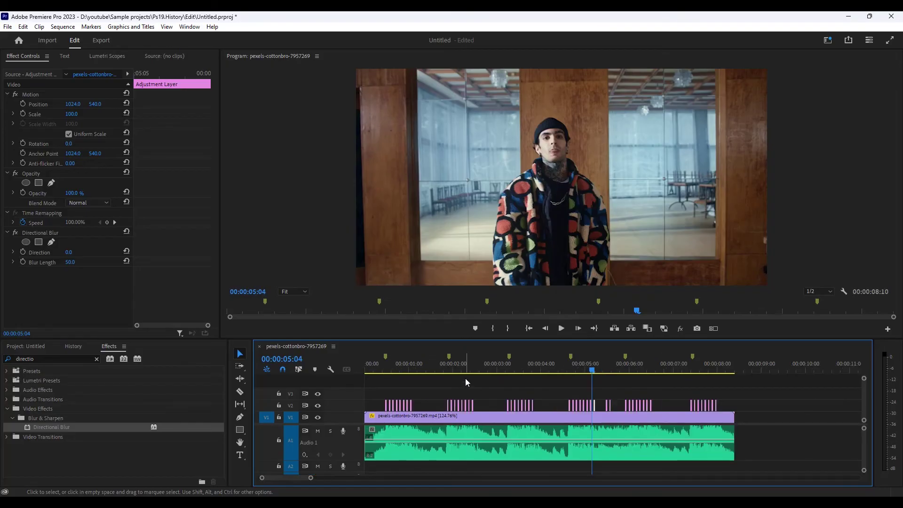